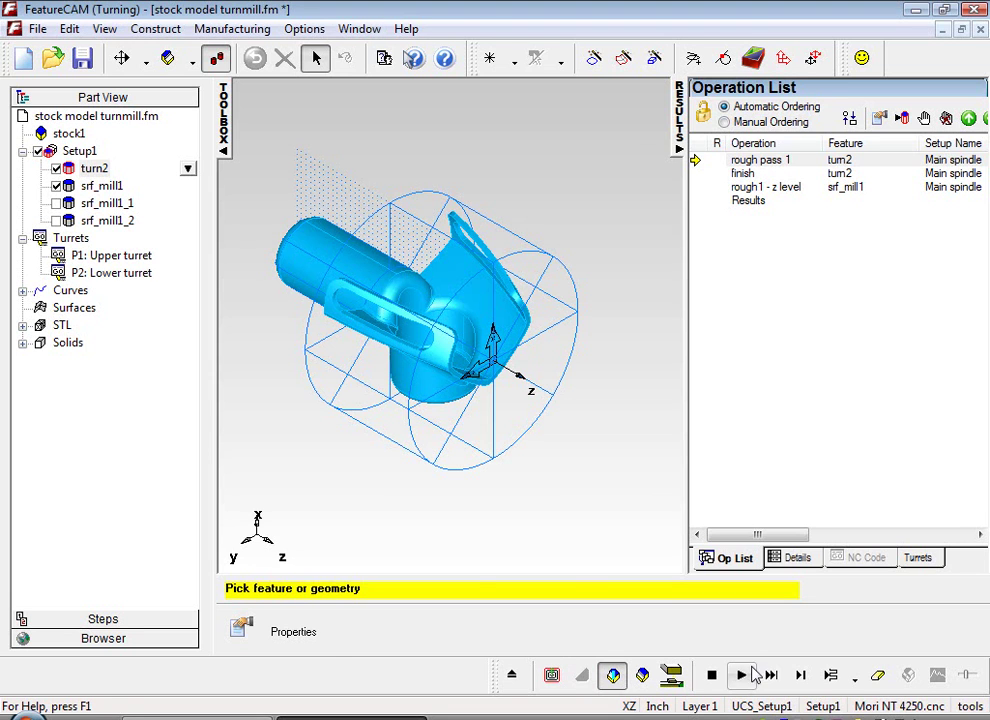
- Simulate the turning and srf_mill1 z-level roughing, viewing the part from Front then Top
click(741, 676)
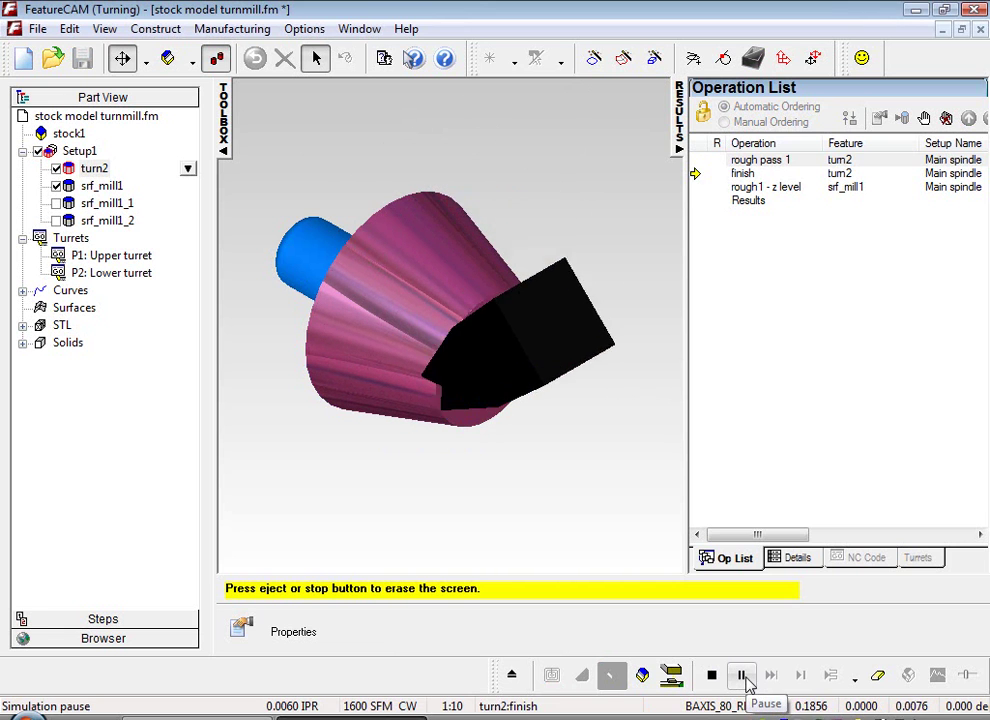
right_click(579, 534)
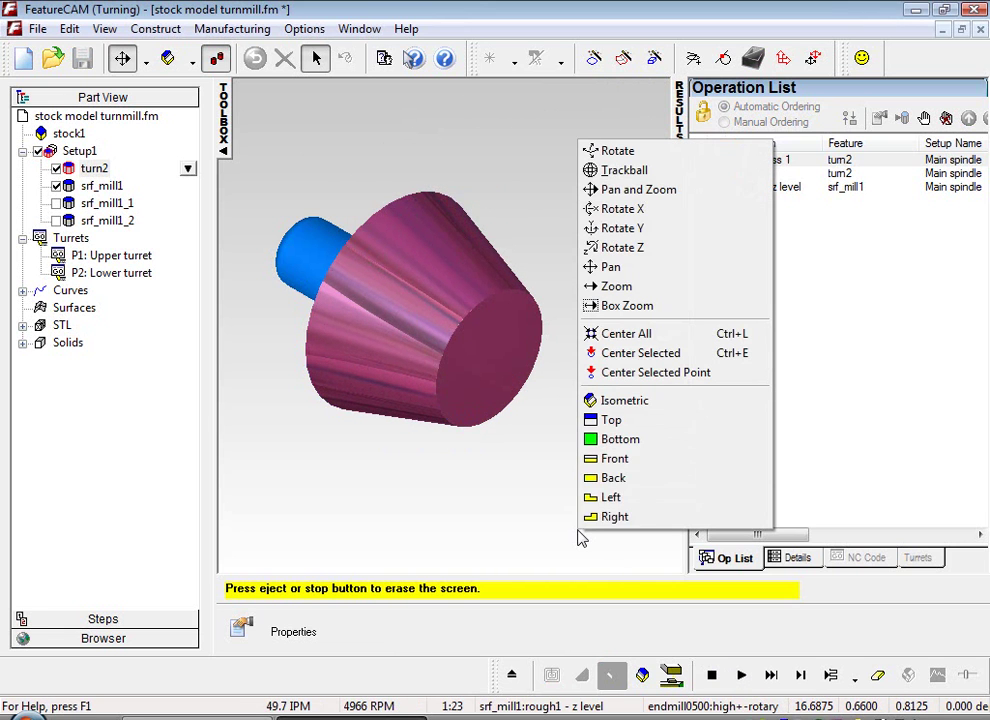
click(628, 460)
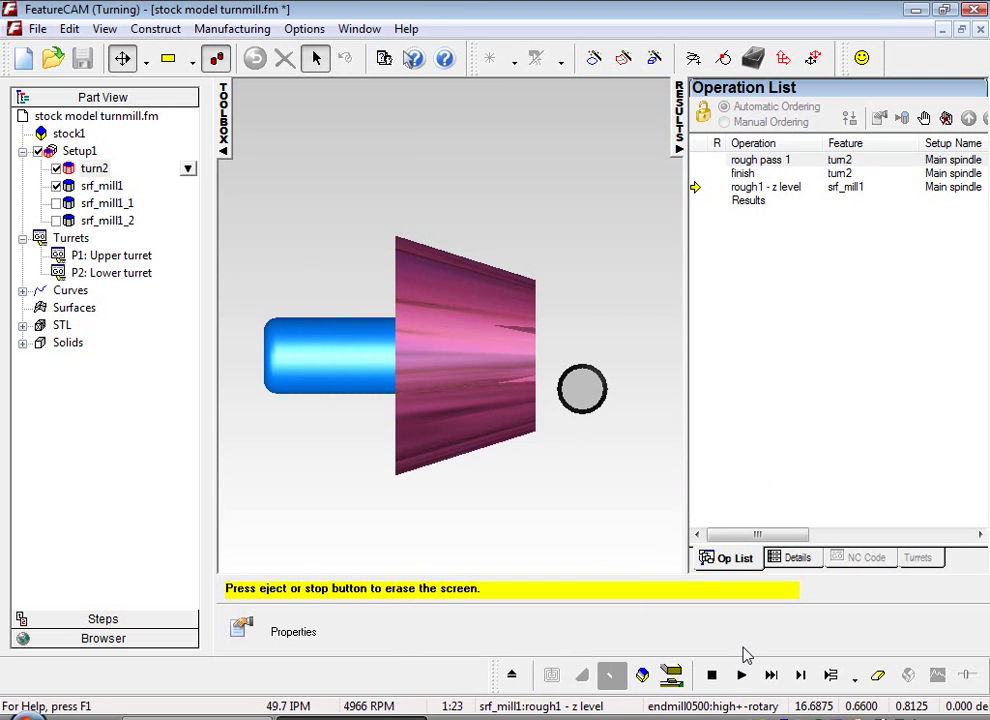
click(742, 676)
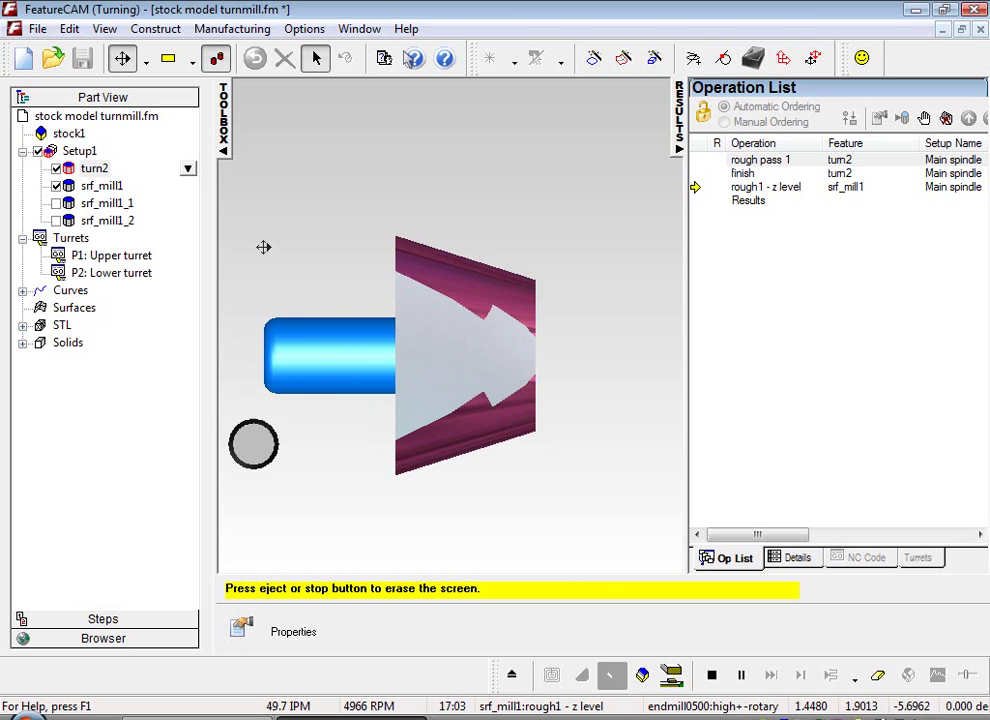
right_click(314, 524)
click(358, 416)
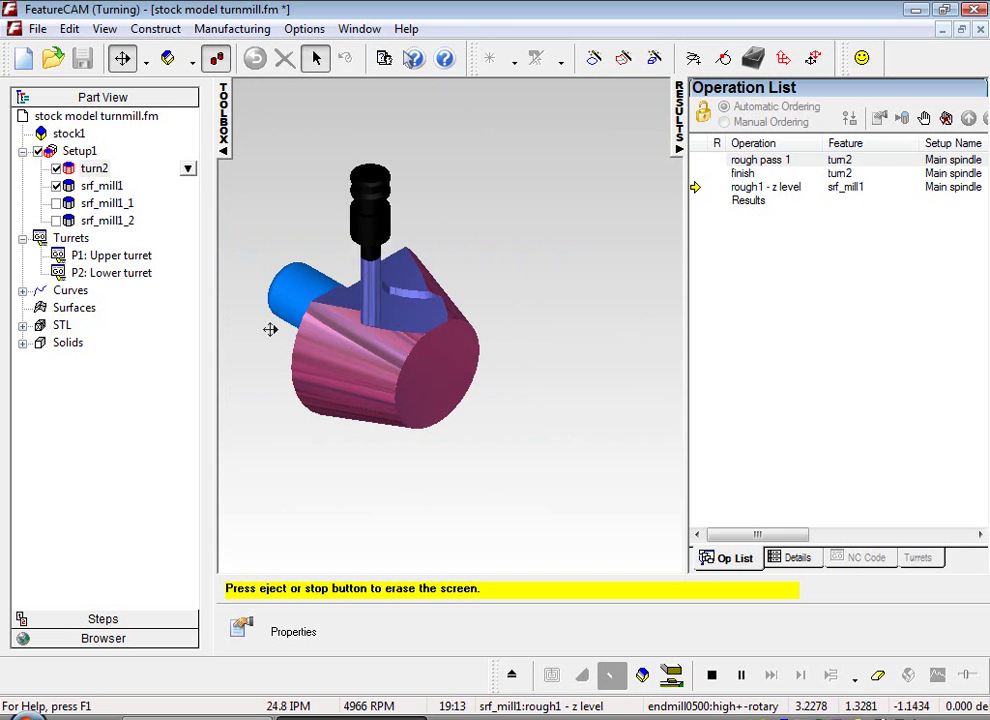
- Clear the simulation and make srf_mill1's z-level roughing clip its stock to solid model stl_3
click(513, 676)
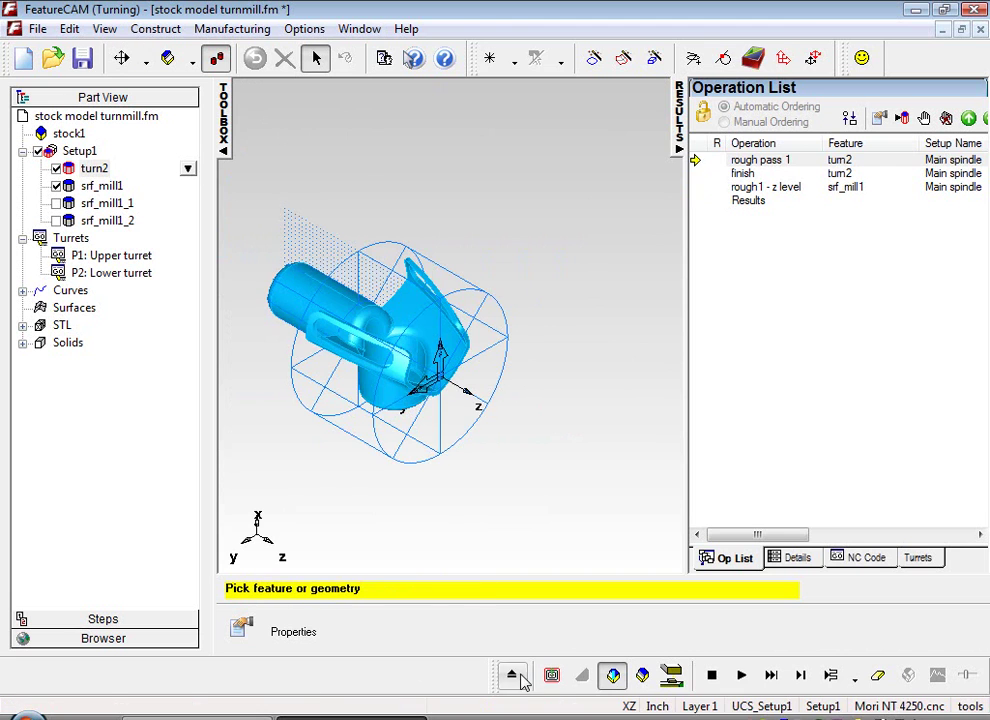
double_click(107, 190)
click(565, 180)
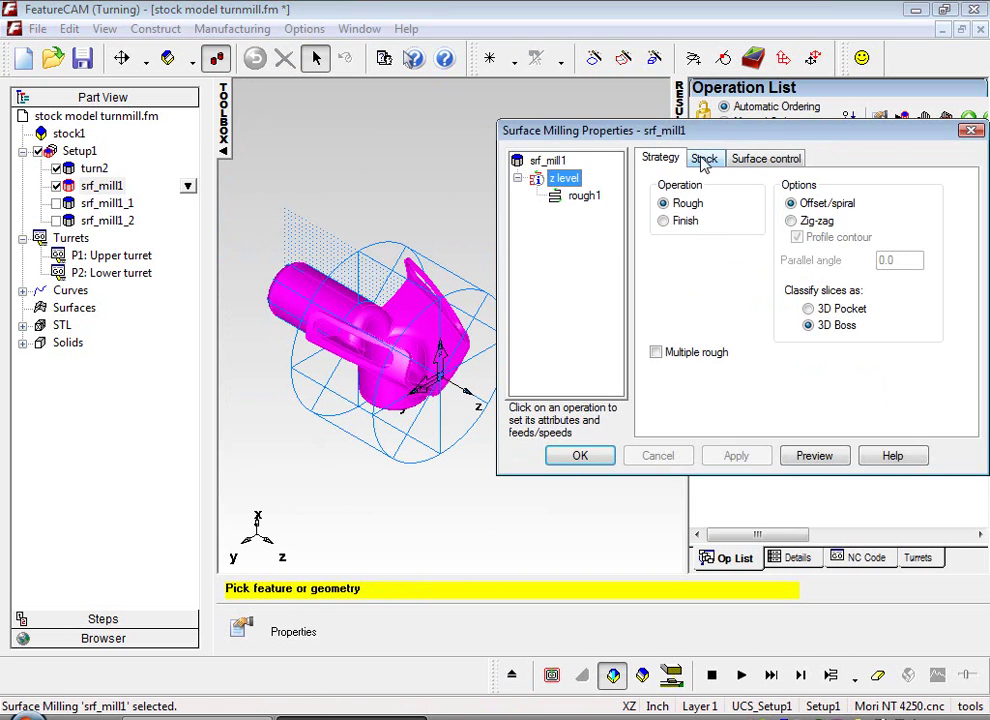
click(704, 159)
click(700, 274)
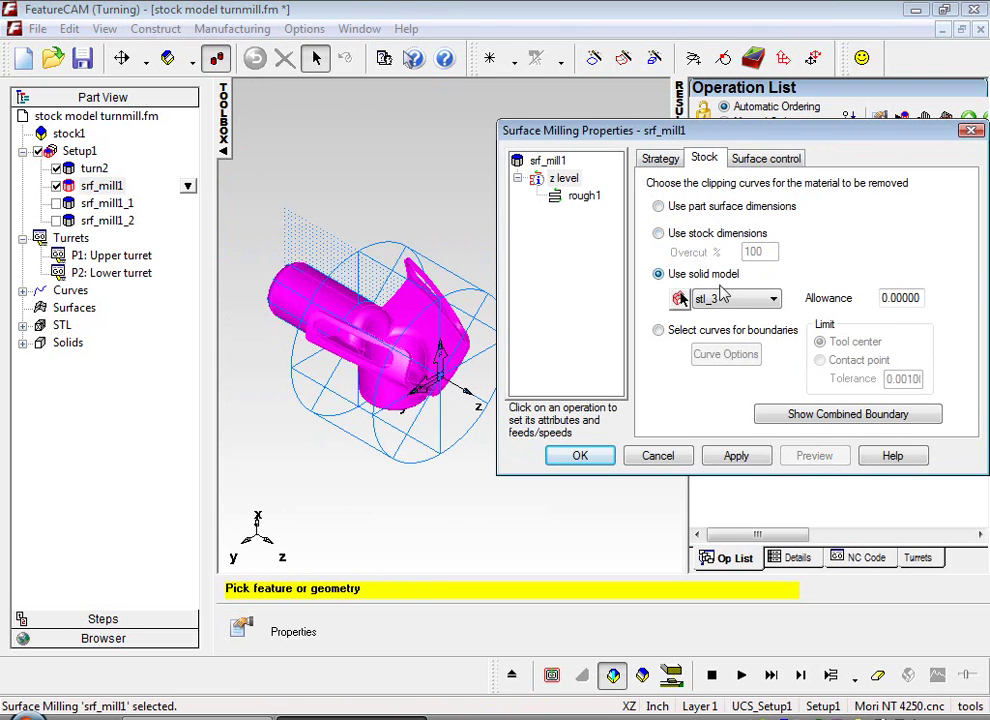
click(752, 300)
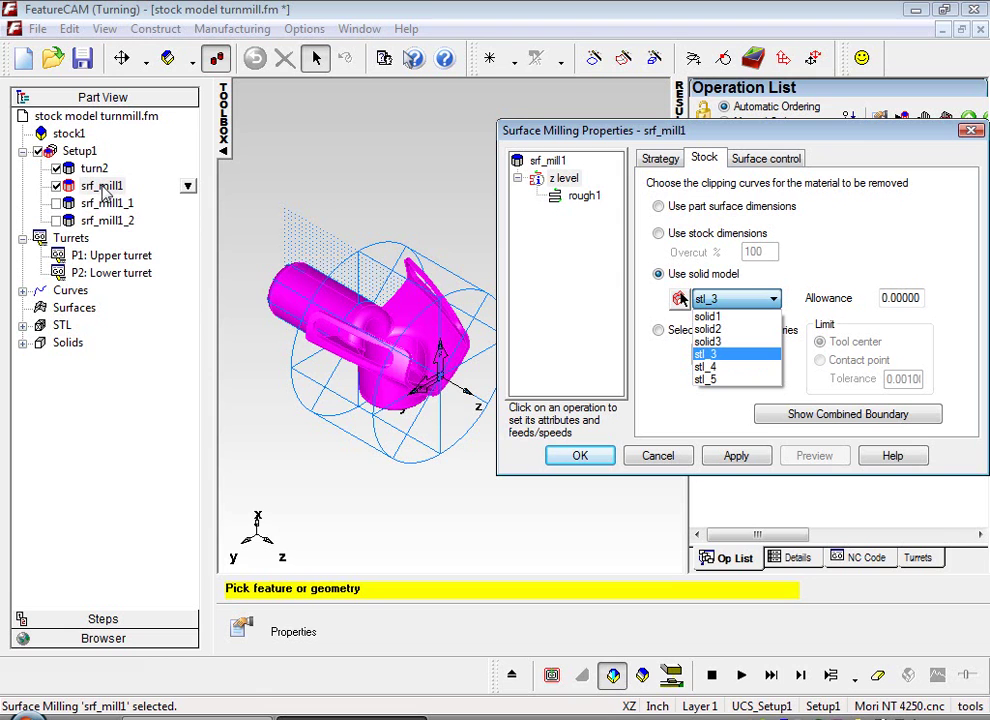
click(705, 354)
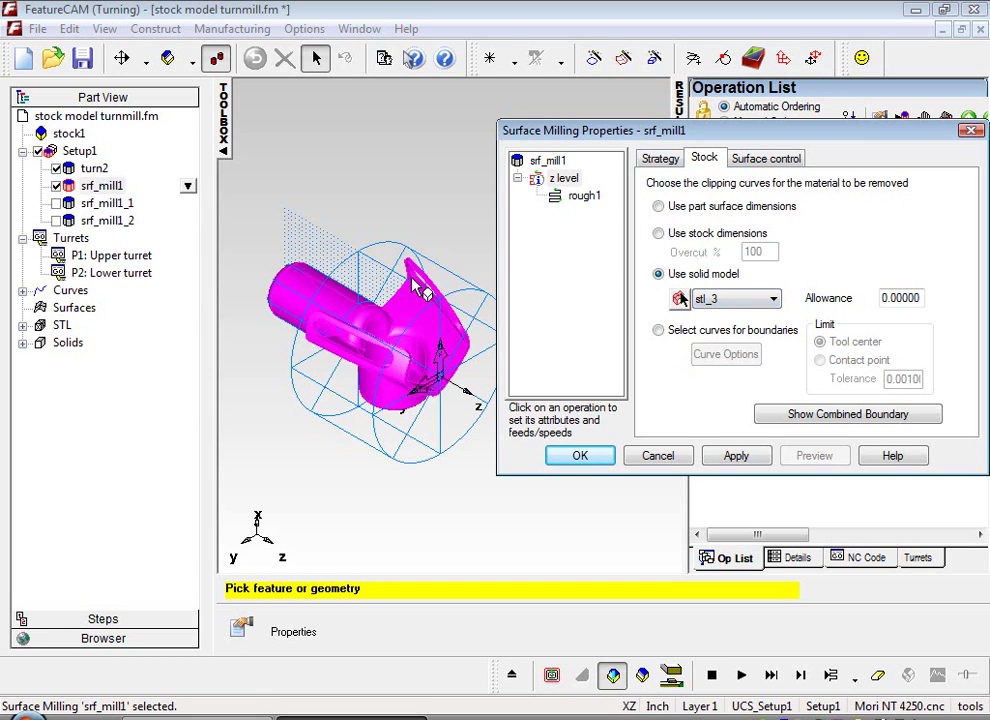
click(735, 457)
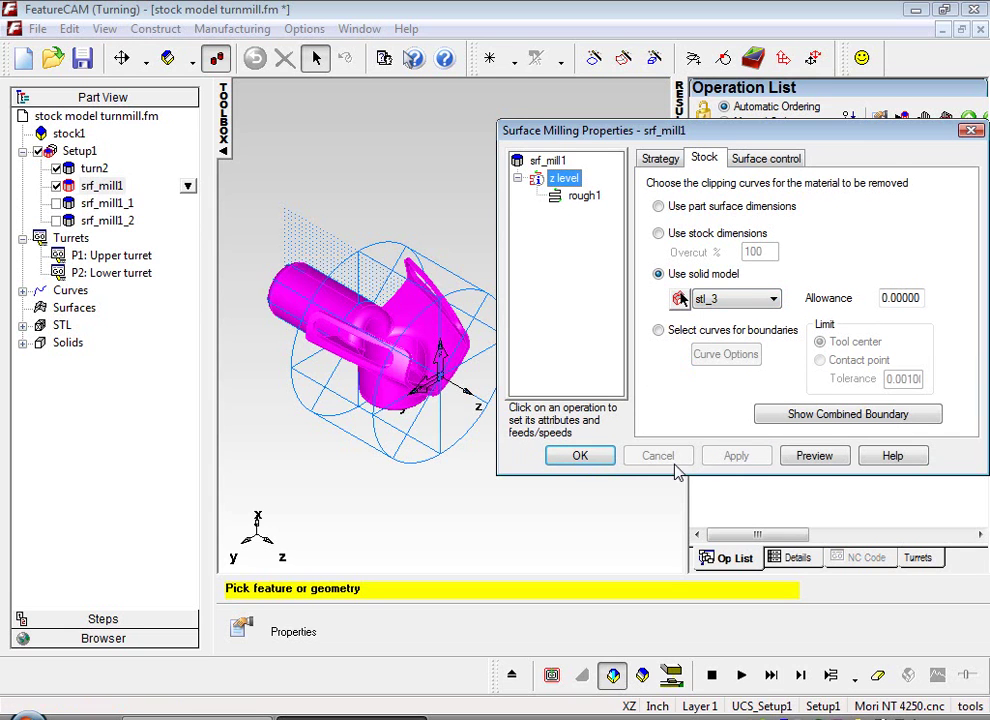
click(598, 460)
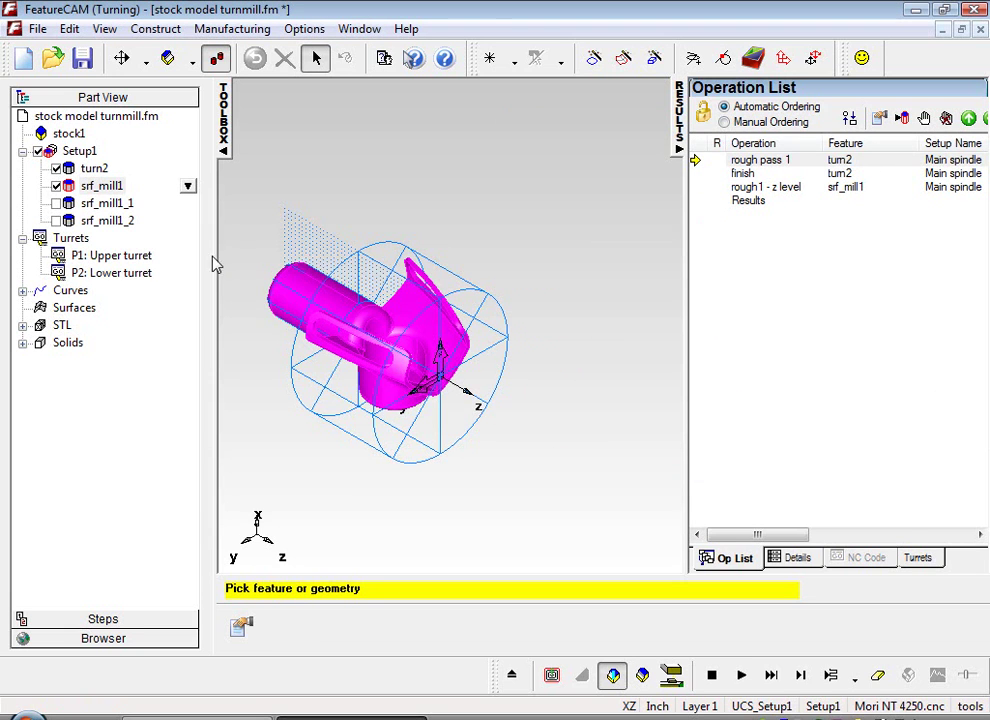
- Disable srf_mill1 and simulate only the turn2 rough and finish operations
click(56, 186)
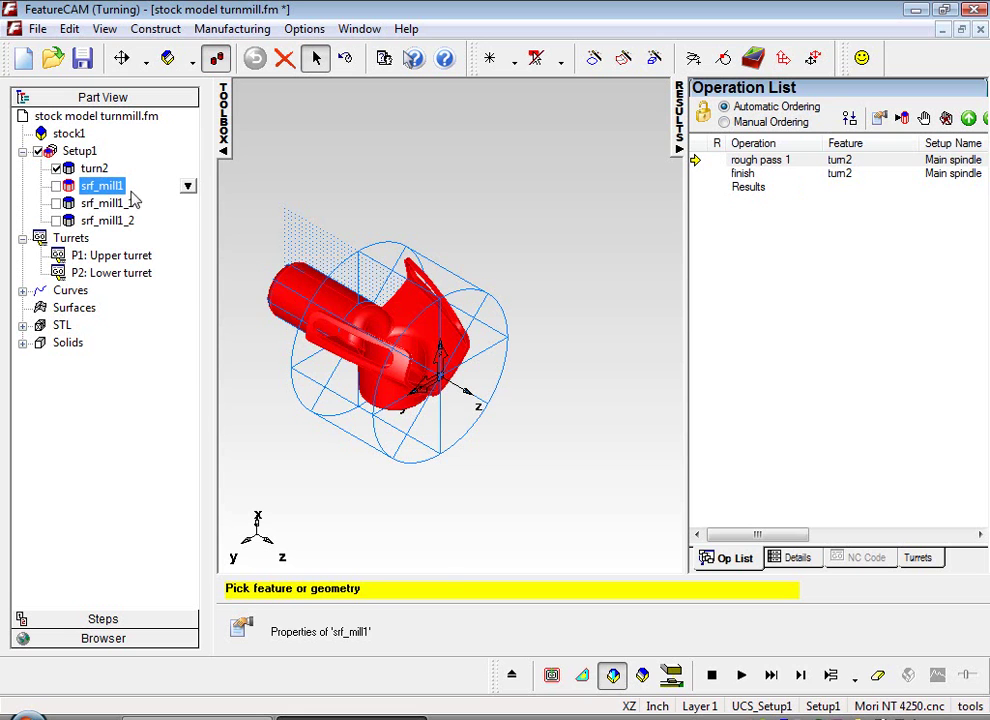
click(741, 675)
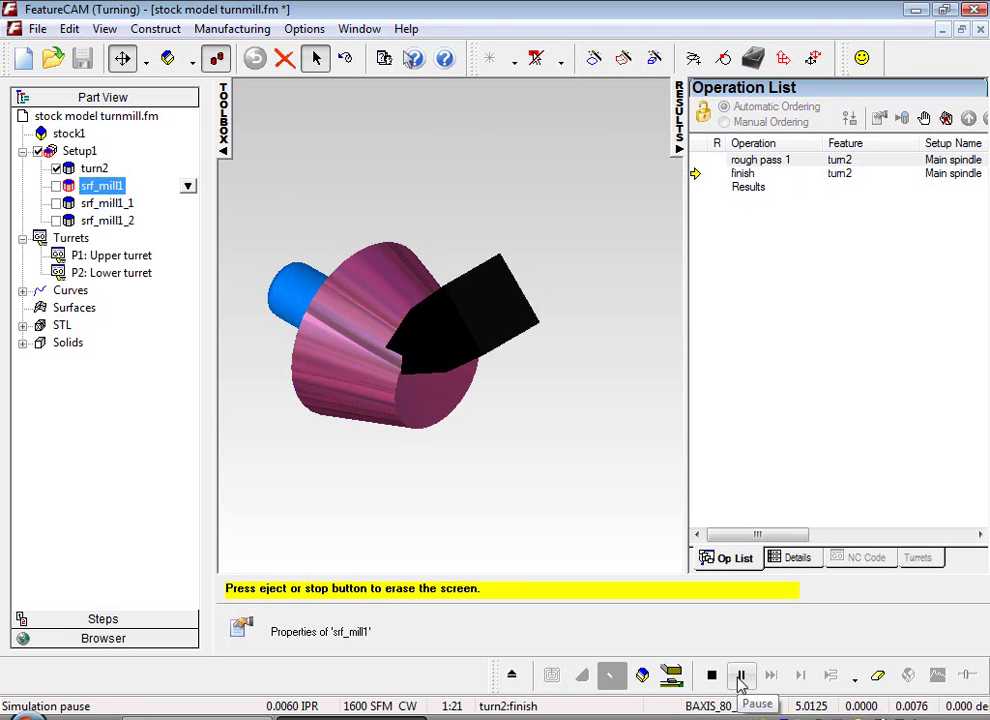
click(104, 29)
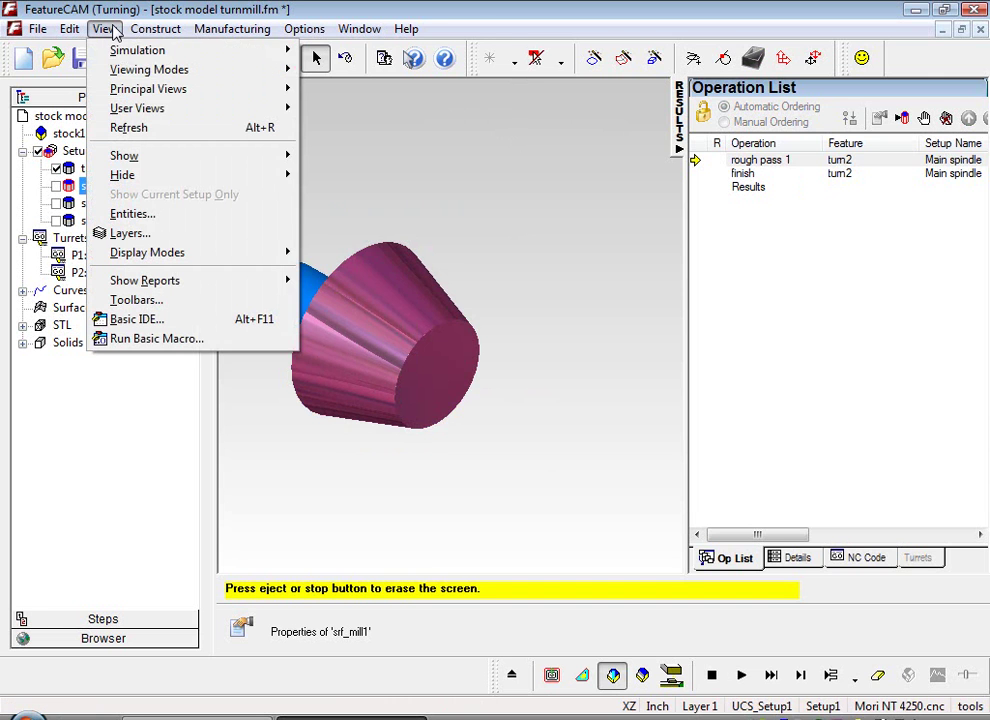
mouse_move(216, 57)
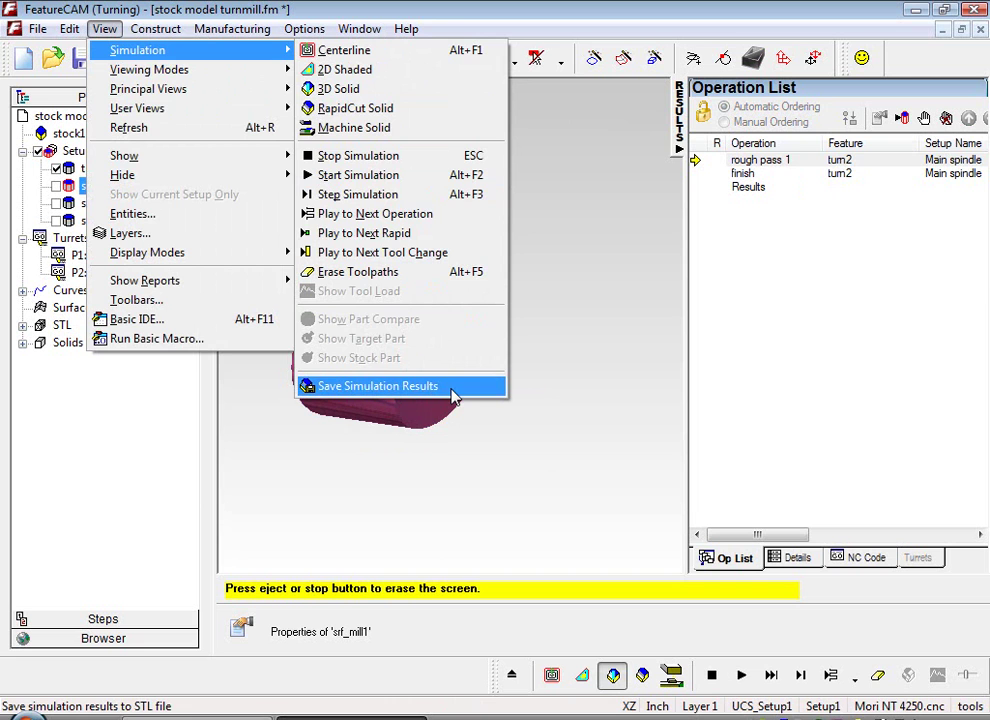
- Save the turned stock to STL, then enable srf_mill1, srf_mill1_1 and srf_mill1_2 roughing
click(478, 454)
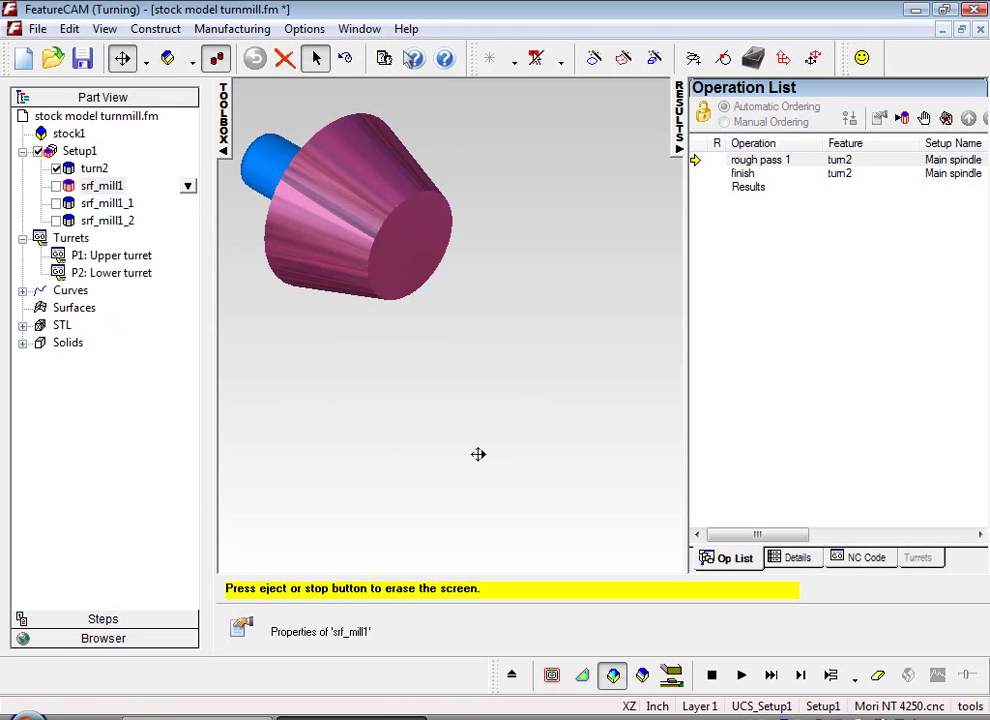
click(56, 186)
click(56, 203)
click(56, 220)
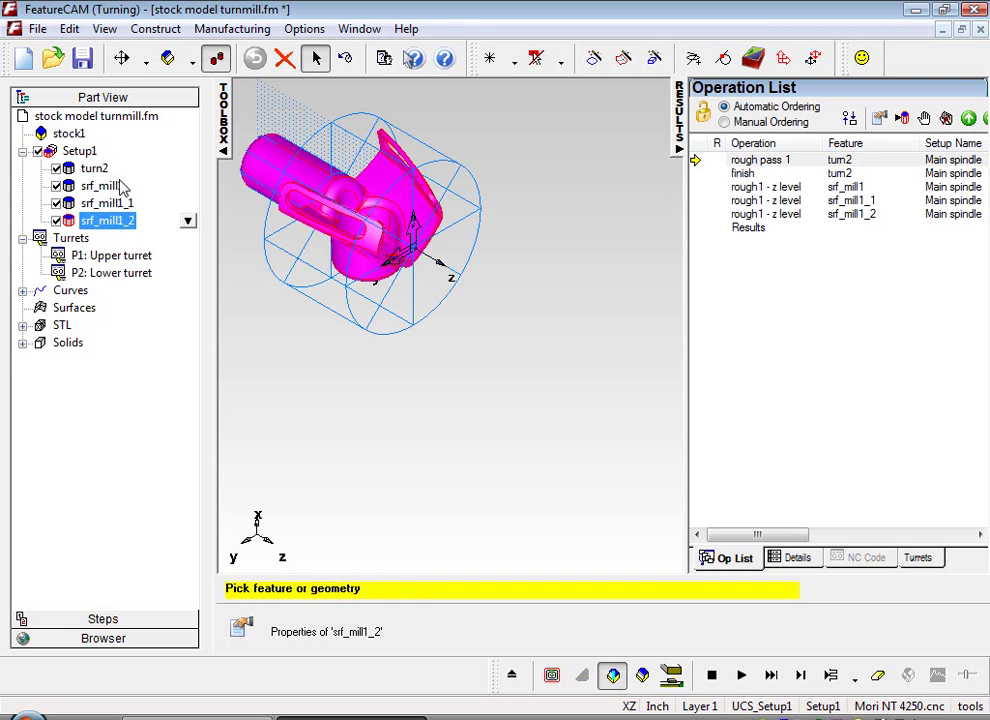
scroll(254, 212, down, 2)
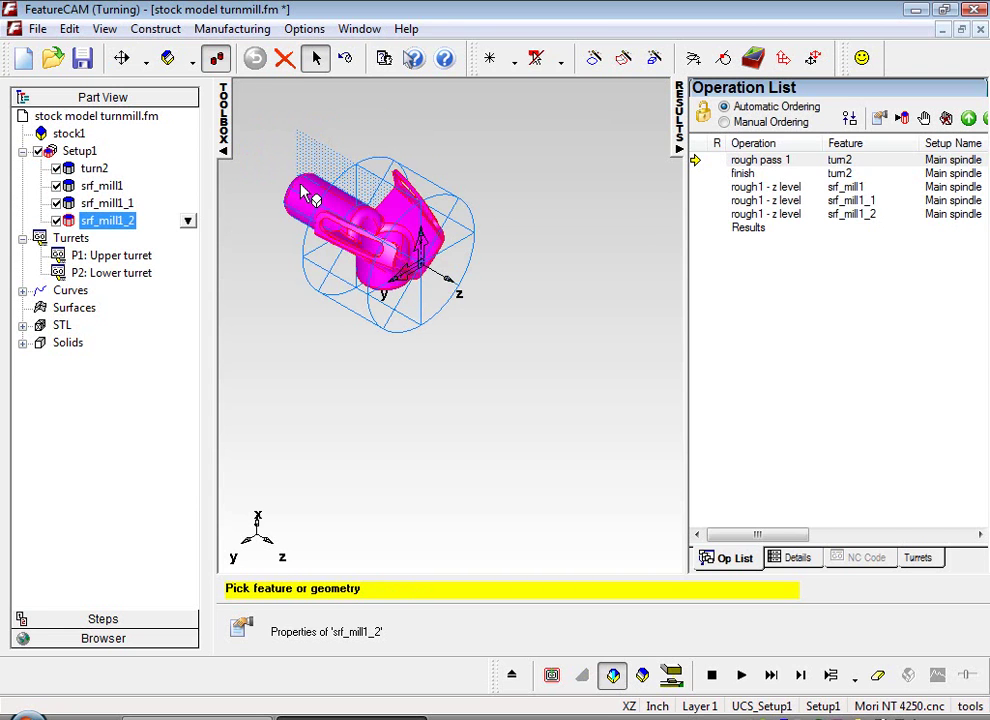
middle_drag(309, 194, 335, 182)
click(672, 675)
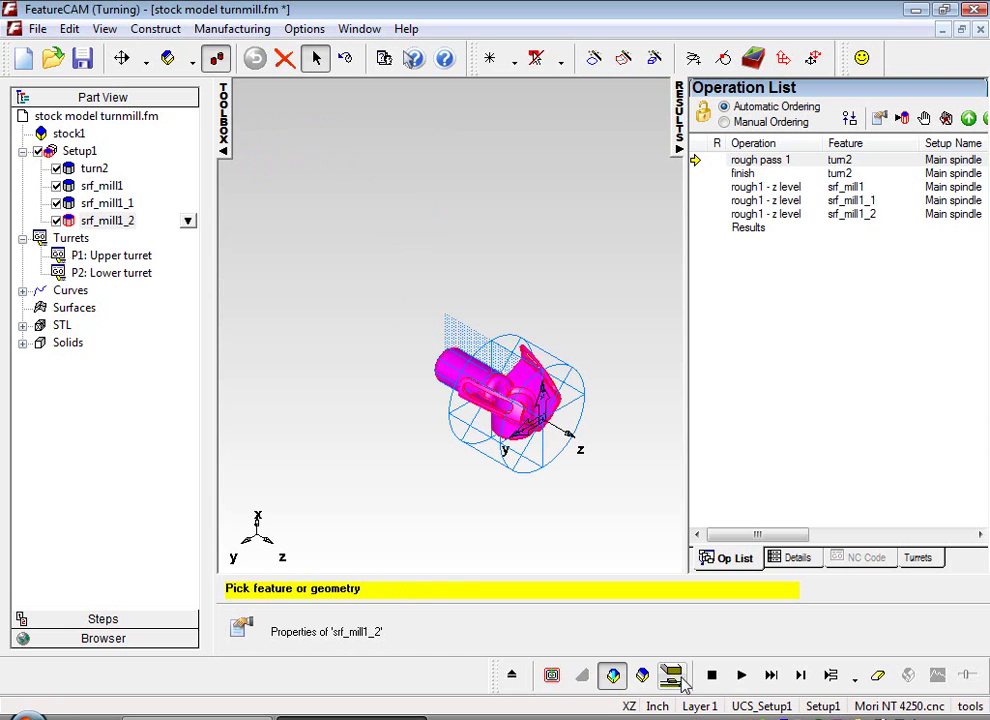
- Run the lathe machine simulation of turning and all three z-level roughings, rotating the view mid-run
click(740, 676)
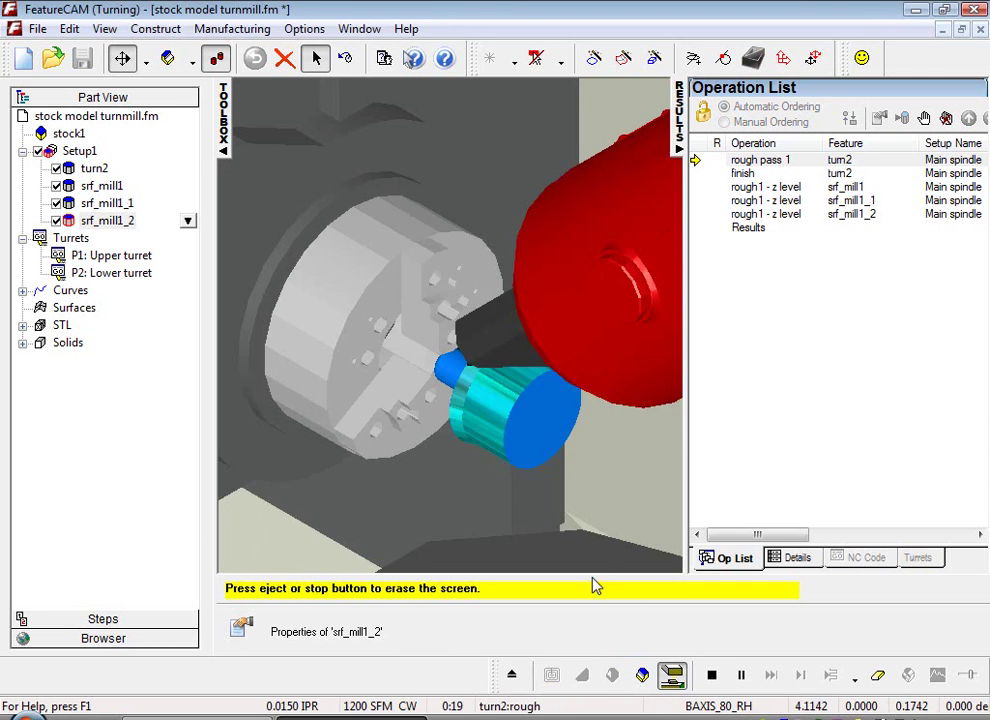
click(741, 676)
scroll(555, 460, up, 5)
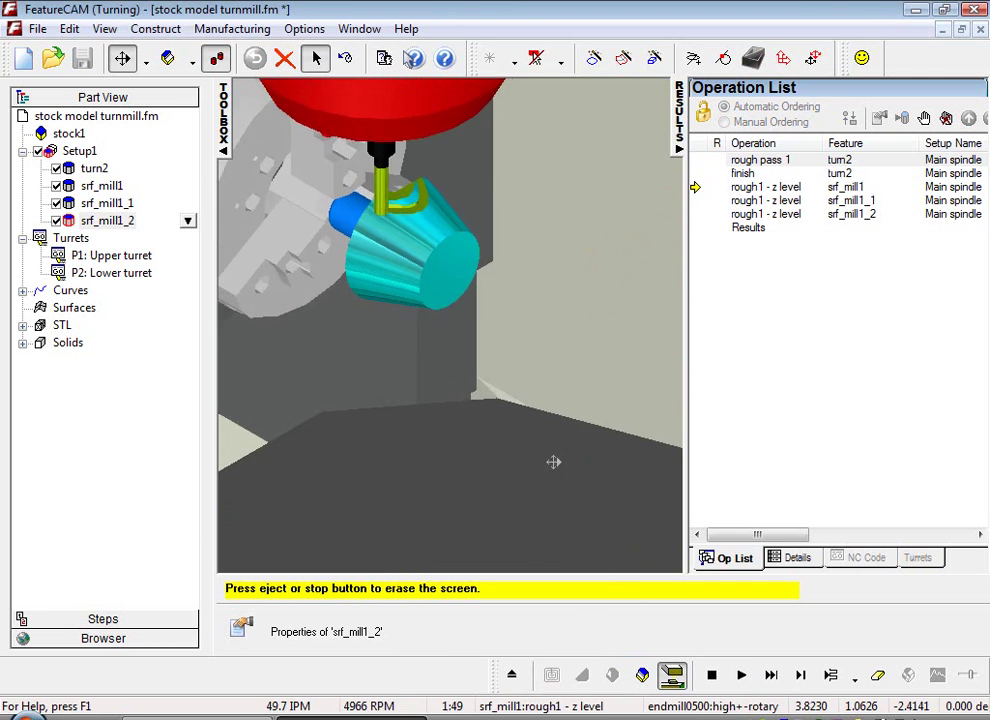
right_click(471, 198)
click(505, 208)
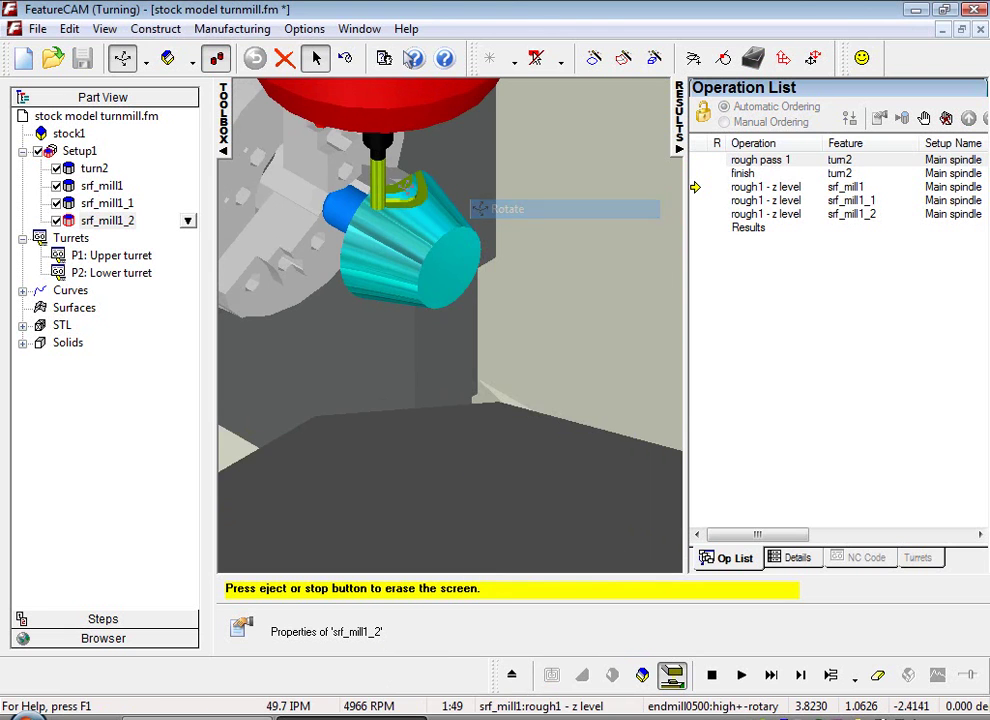
drag(505, 210, 452, 168)
scroll(412, 127, up, 2)
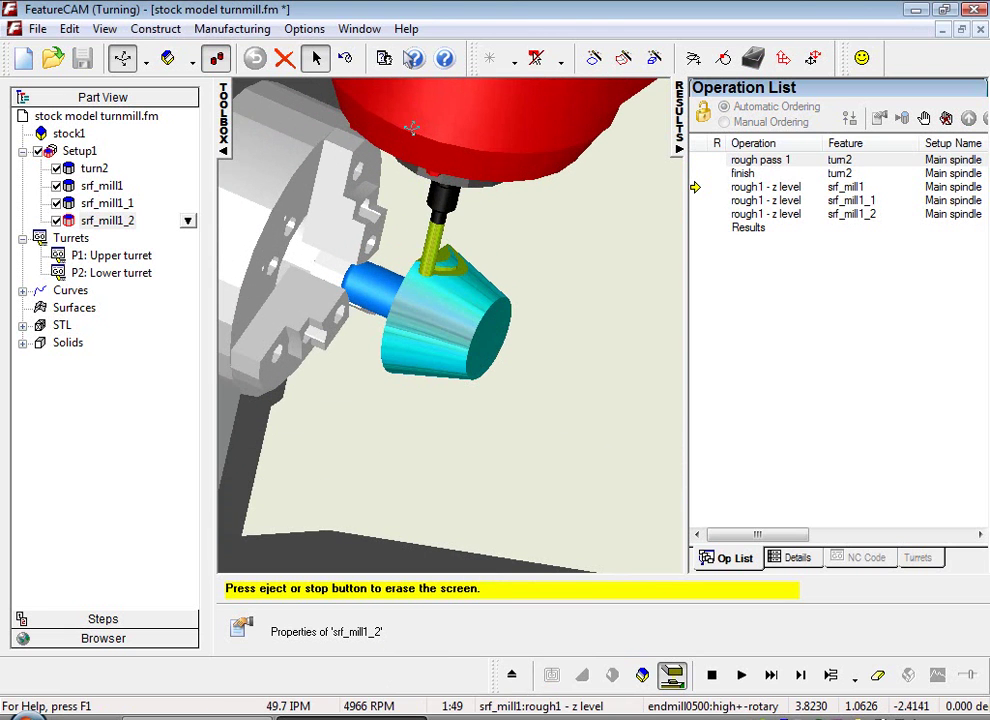
click(743, 677)
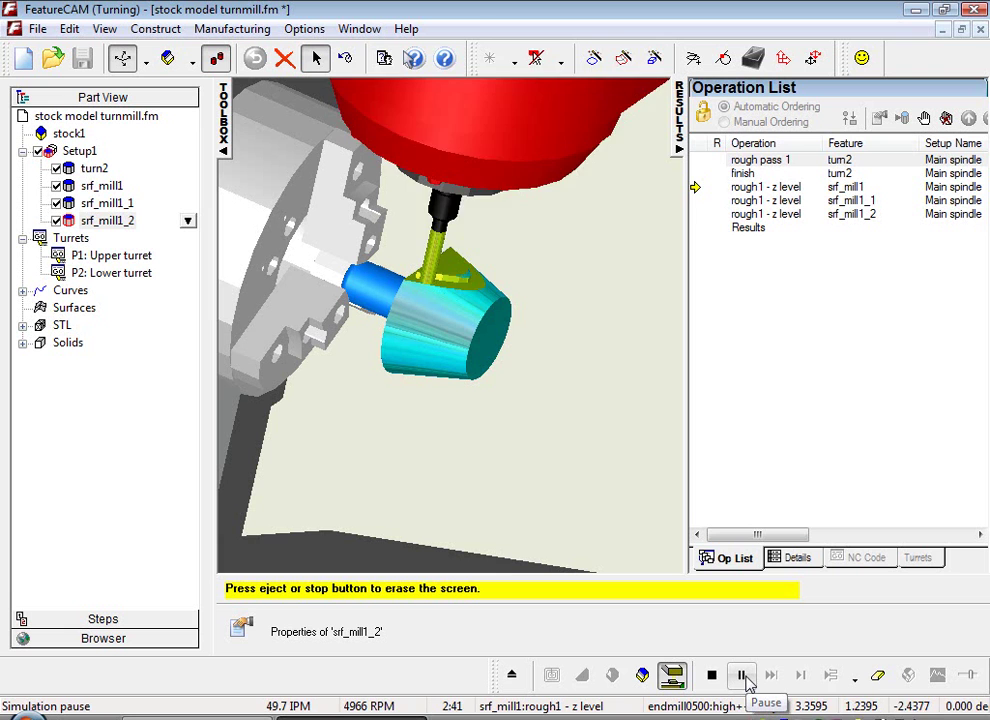